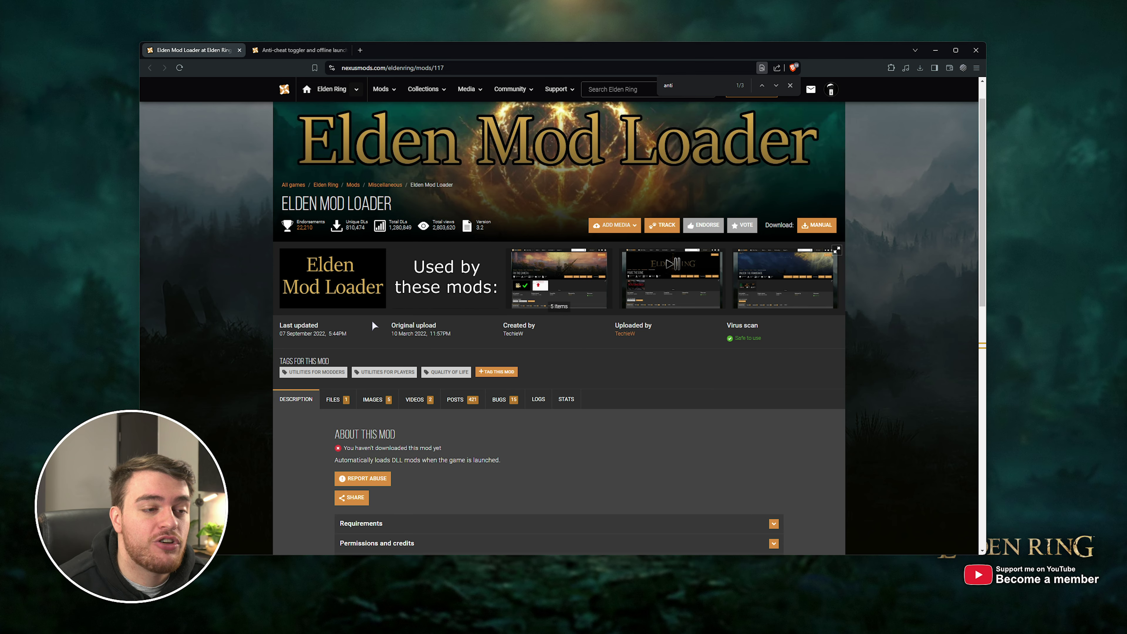
Follow the 'Anti-cheat toggler' link under 'Disable the anti-cheat' in the Elden Mod Loader description.
{"action": "scroll", "coordinate": [374, 326], "scroll_direction": "down", "scroll_amount": 10}
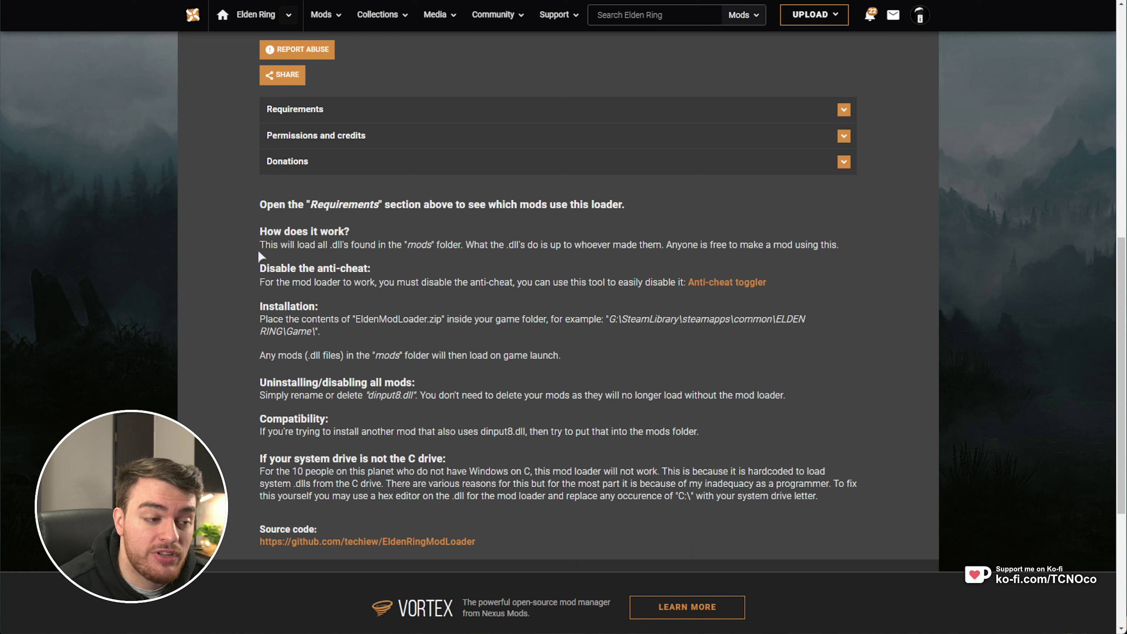
{"action": "left_click_drag", "start_coordinate": [840, 244], "coordinate": [564, 248]}
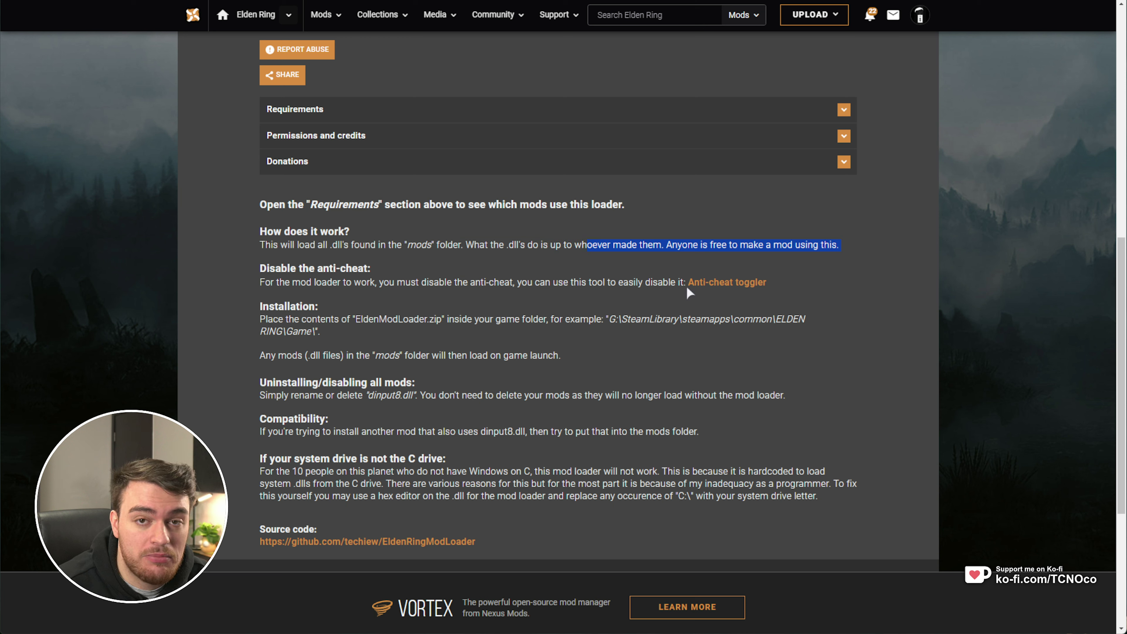
{"action": "left_click_drag", "start_coordinate": [261, 268], "coordinate": [380, 267]}
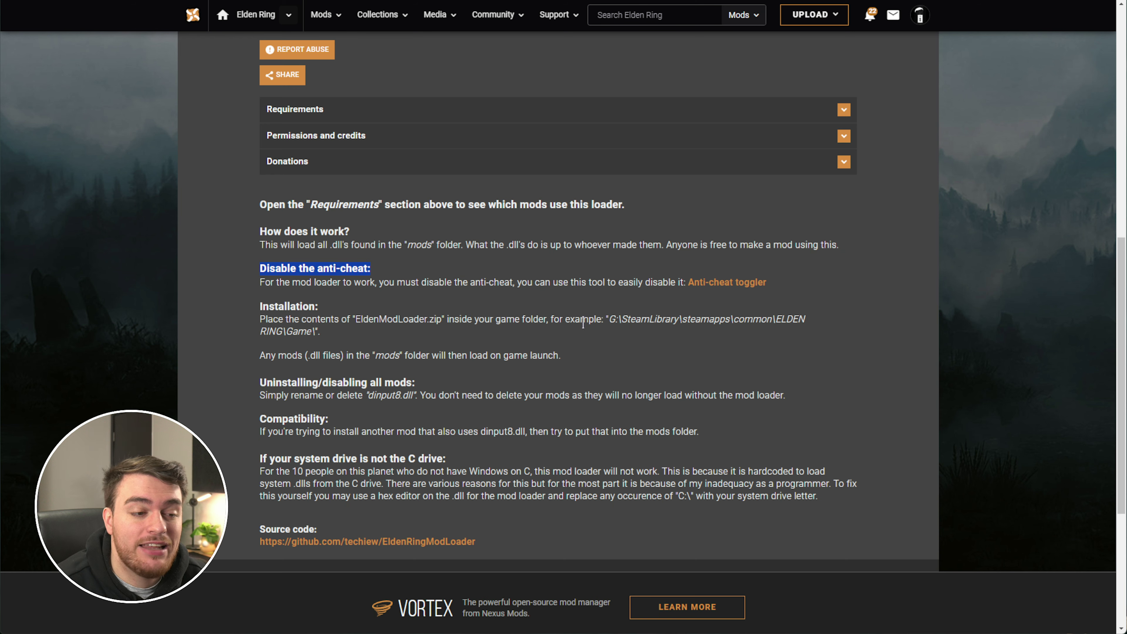
{"action": "left_click", "coordinate": [737, 283]}
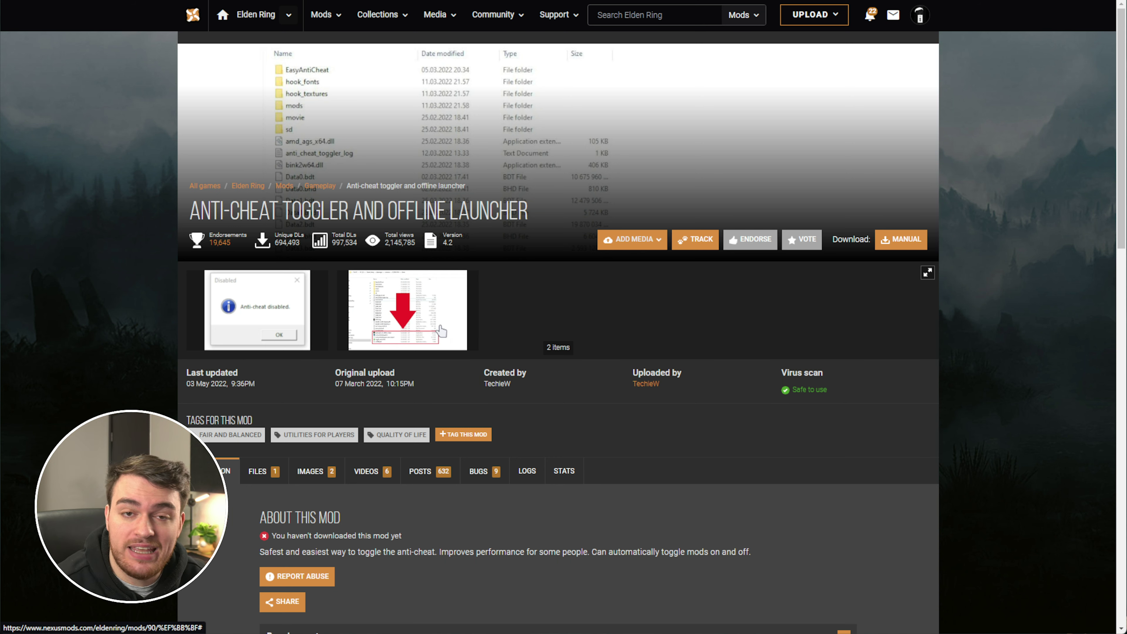
Download the ToggleAntiCheat zip through the manual, free slow download.
{"action": "left_click", "coordinate": [908, 237]}
{"action": "left_click", "coordinate": [590, 333]}
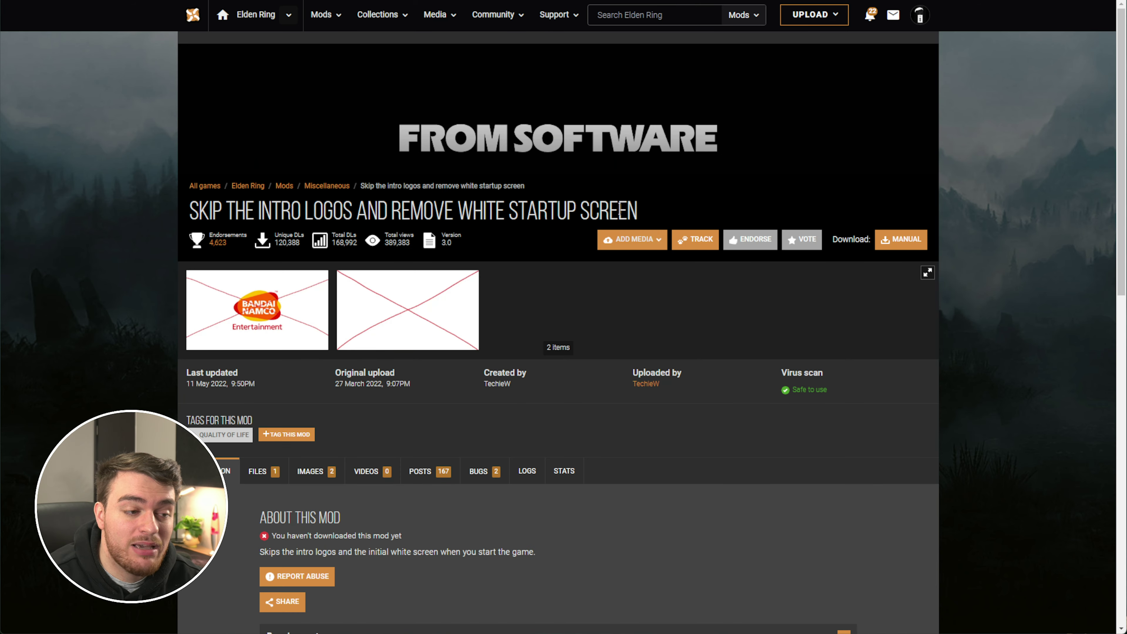
Download the Skip the Intro mod zip using the manual slow download.
{"action": "left_click_drag", "start_coordinate": [639, 211], "coordinate": [191, 155]}
{"action": "left_click", "coordinate": [609, 304]}
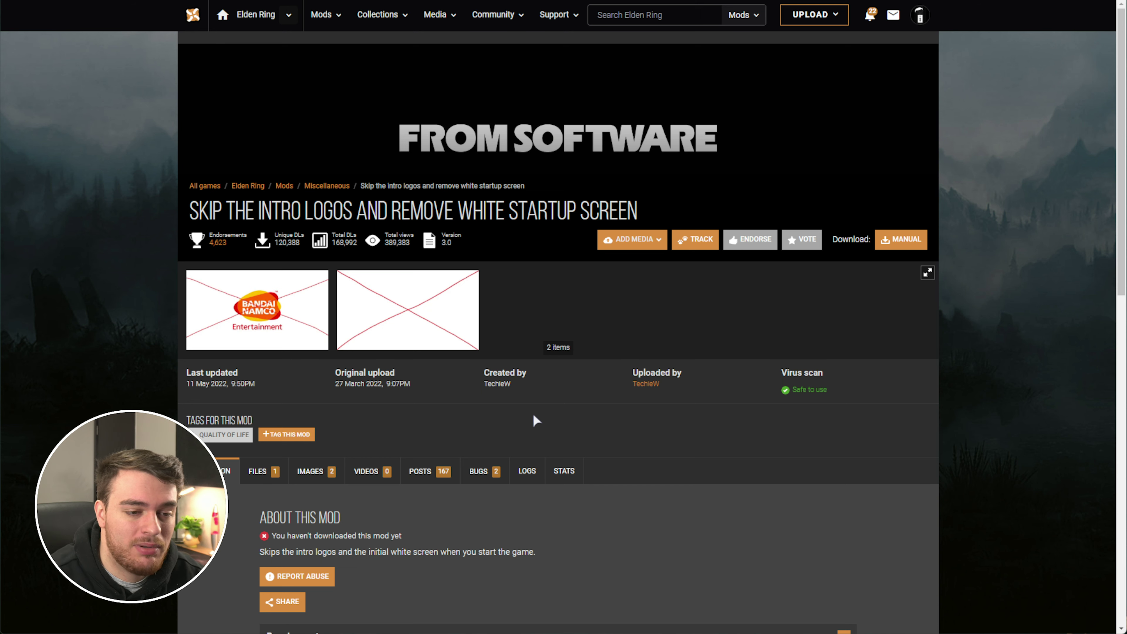
{"action": "left_click", "coordinate": [914, 244]}
{"action": "left_click", "coordinate": [637, 335]}
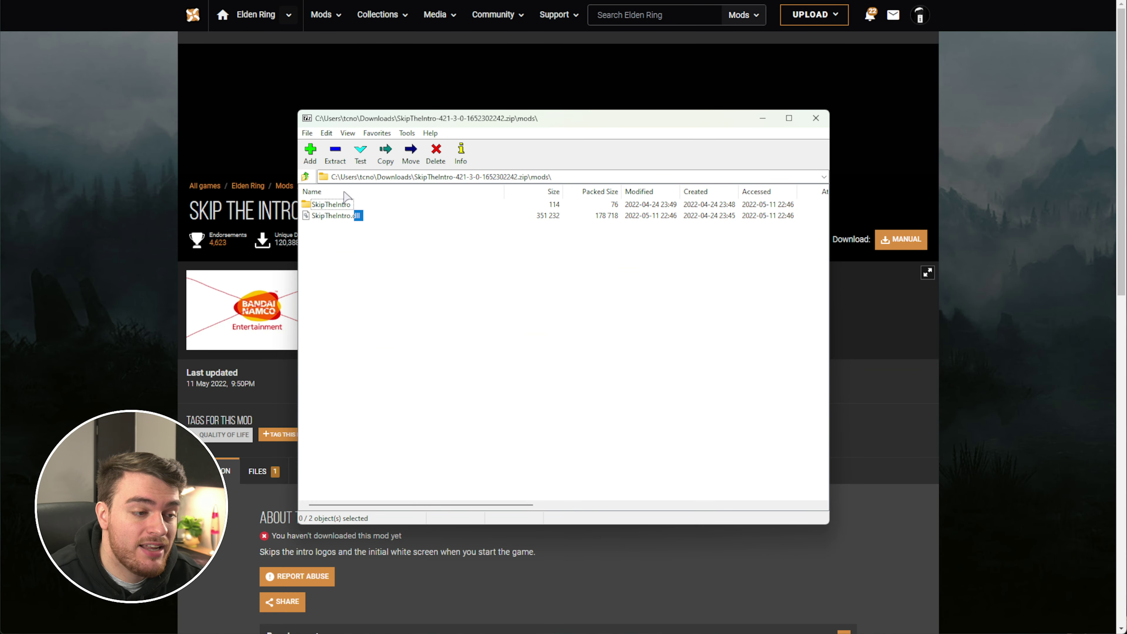
Select both archive entries in 7-Zip and place the game's mods folder window beside it.
{"action": "key", "text": "ctrl+a"}
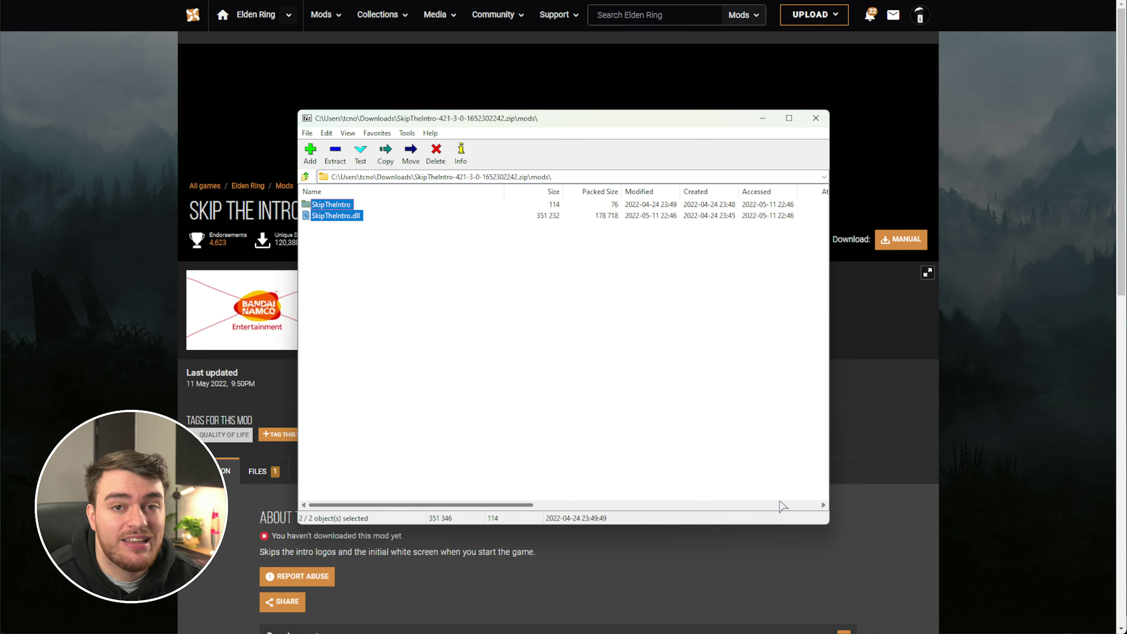
{"action": "key", "text": "alt+Tab"}
{"action": "left_click_drag", "start_coordinate": [571, 78], "coordinate": [736, 91]}
{"action": "key", "text": "alt+Tab"}
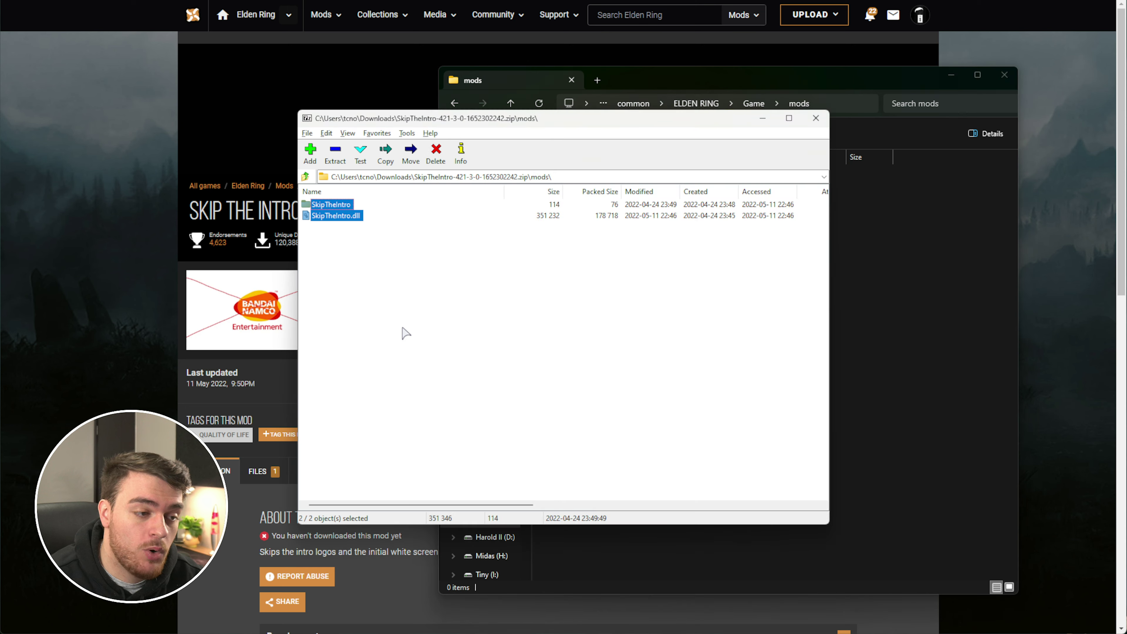
Copy the SkipTheIntro folder and SkipTheIntro.dll from the archive into the game's mods folder.
{"action": "left_click", "coordinate": [306, 178]}
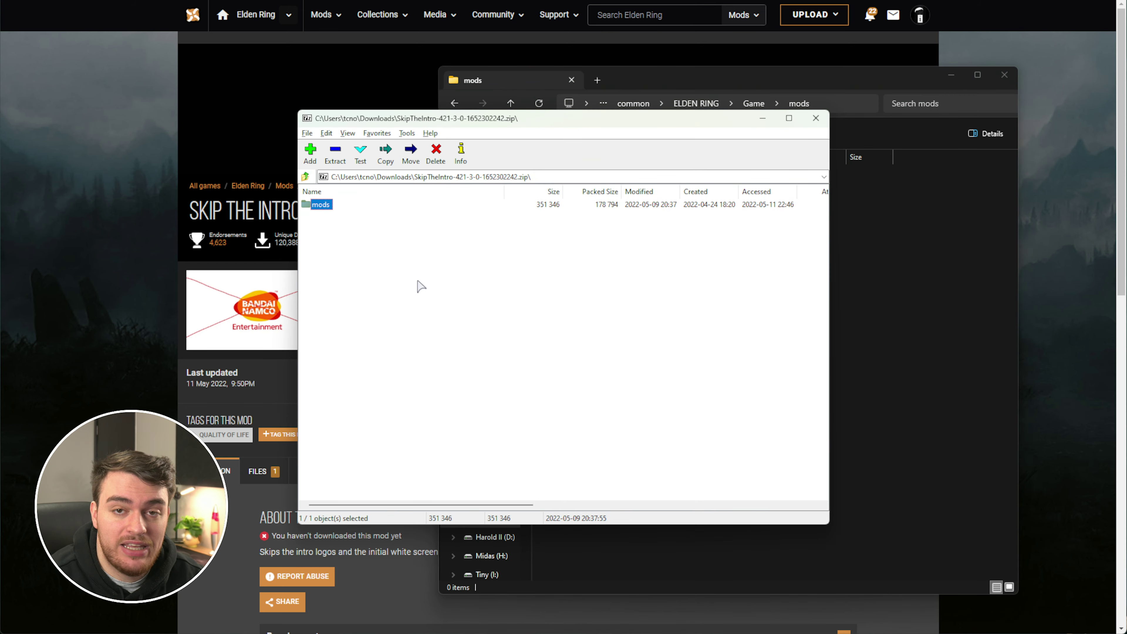
{"action": "double_click", "coordinate": [320, 205]}
{"action": "left_click_drag", "start_coordinate": [362, 251], "coordinate": [307, 196]}
{"action": "left_click", "coordinate": [896, 270]}
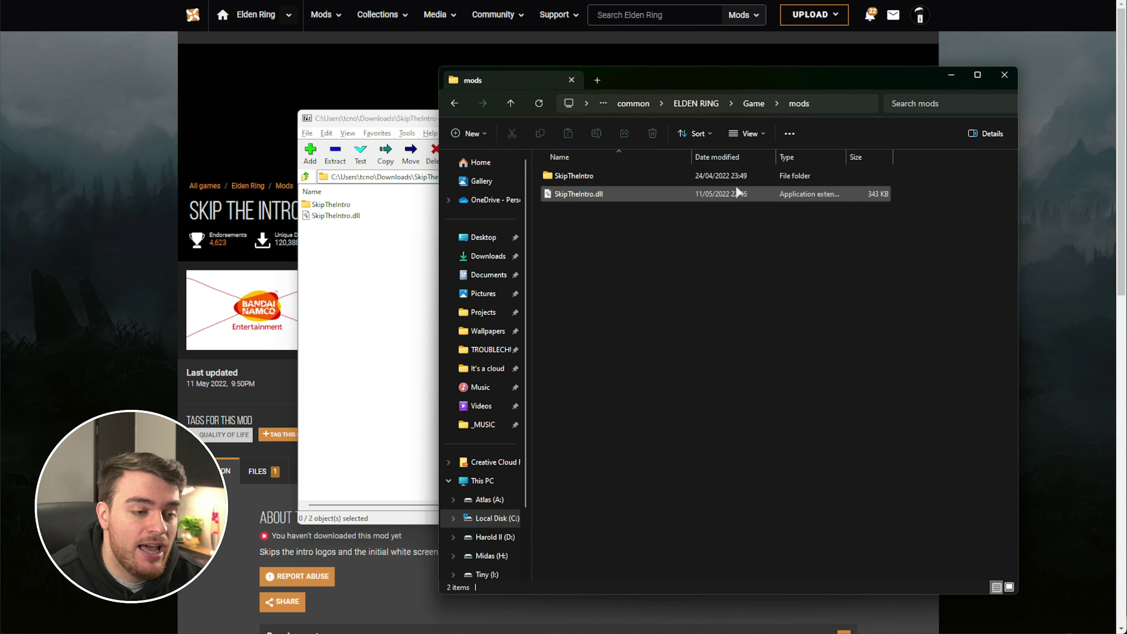
Check the settings in SkipTheIntro\config.ini, then close it.
{"action": "double_click", "coordinate": [735, 176]}
{"action": "left_click", "coordinate": [699, 179]}
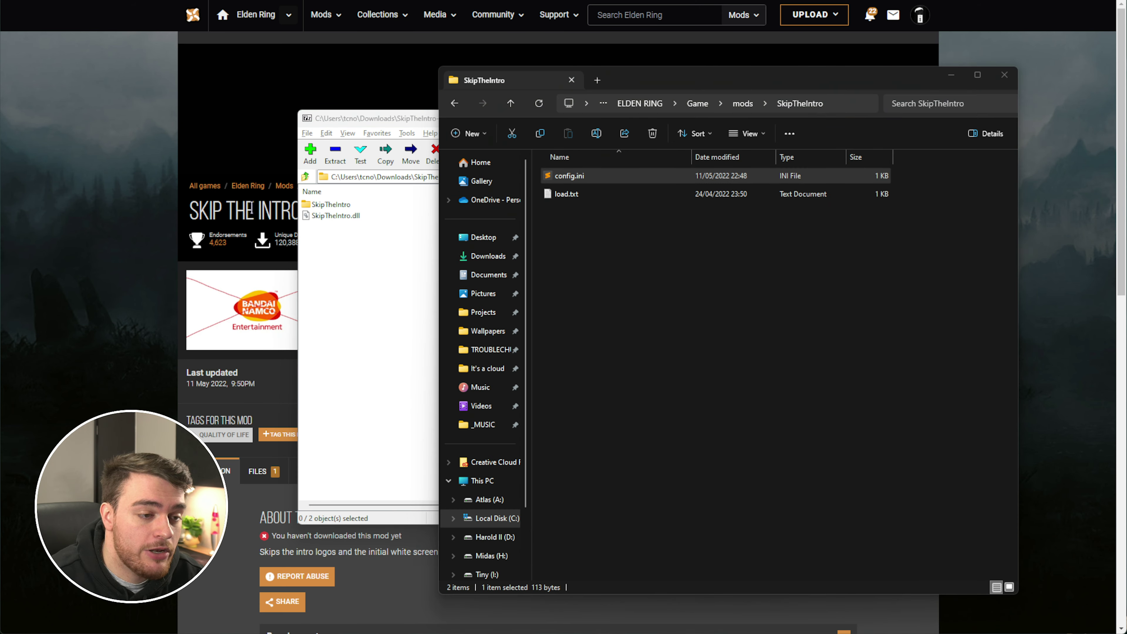
{"action": "key", "text": "Return"}
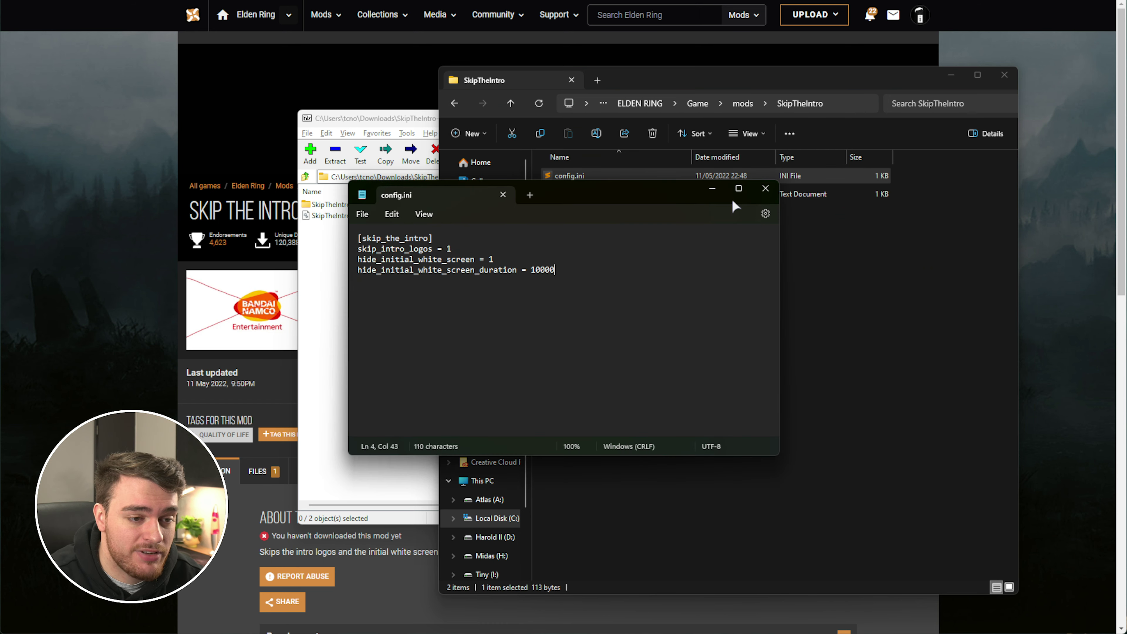
{"action": "left_click", "coordinate": [760, 191]}
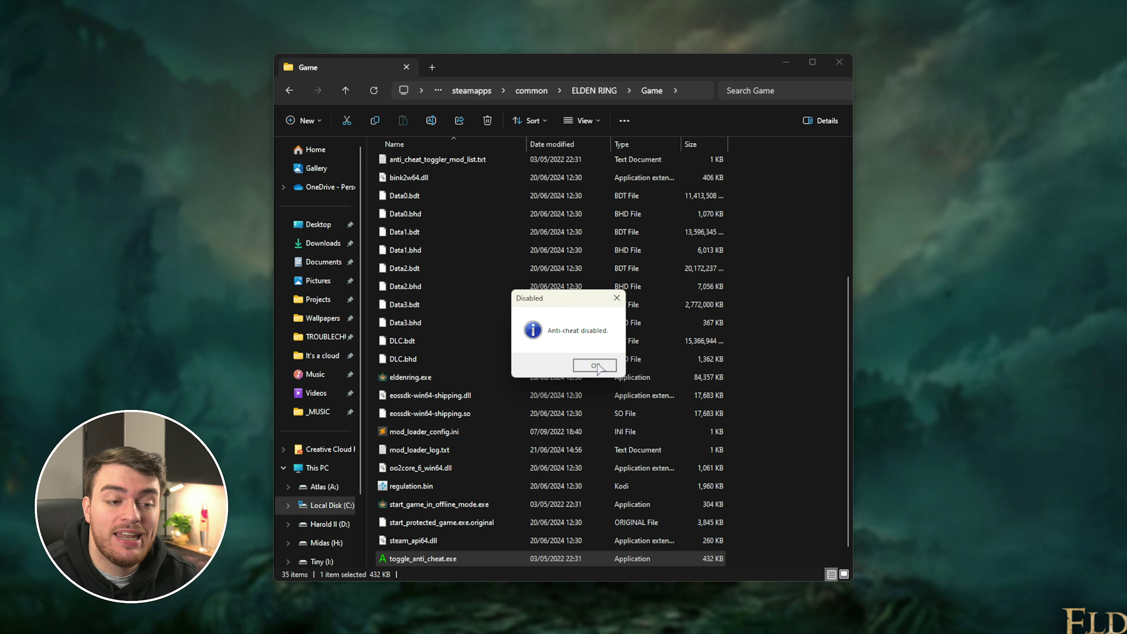
Acknowledge the 'Anti-cheat disabled' notice with OK.
{"action": "left_click", "coordinate": [596, 366]}
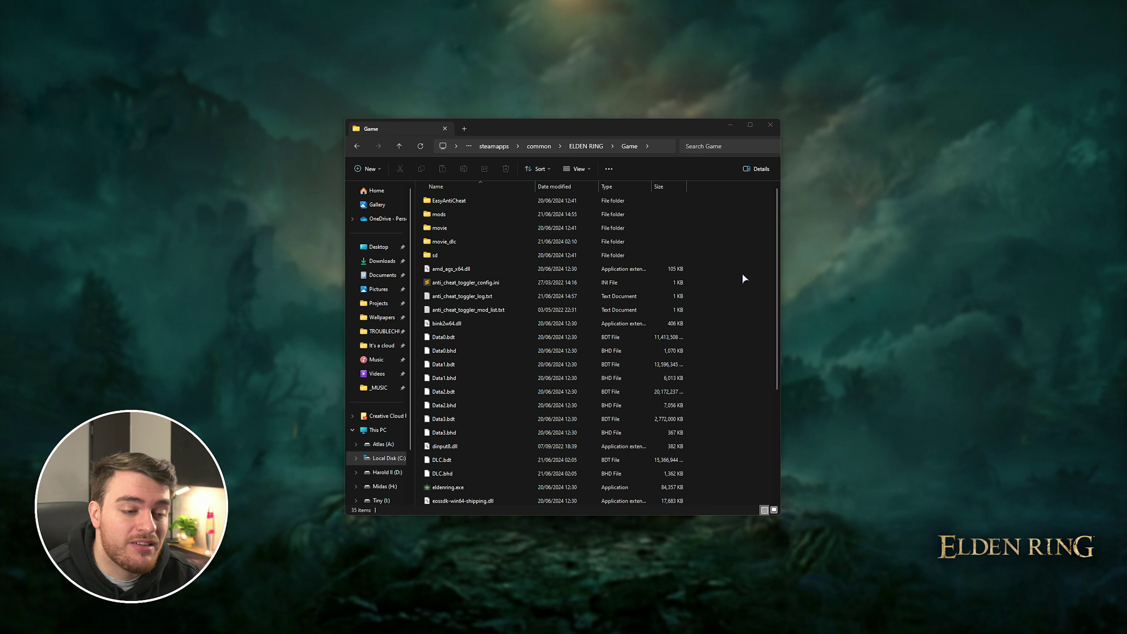
Scroll down the game folder to show start_game_in_offline_mode.exe and steam_appid.txt.
{"action": "scroll", "coordinate": [742, 287], "scroll_direction": "down", "scroll_amount": 4}
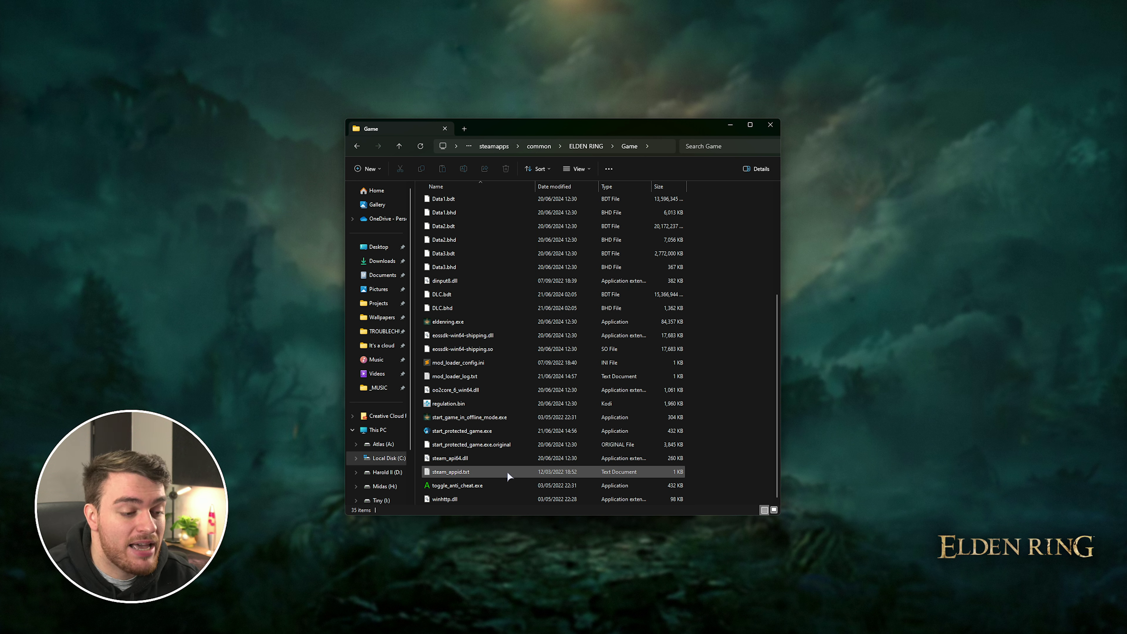
Re-enable the anti-cheat with toggle_anti_cheat.exe and select start_game_in_offline_mode.exe.
{"action": "double_click", "coordinate": [514, 484]}
{"action": "left_click", "coordinate": [640, 354]}
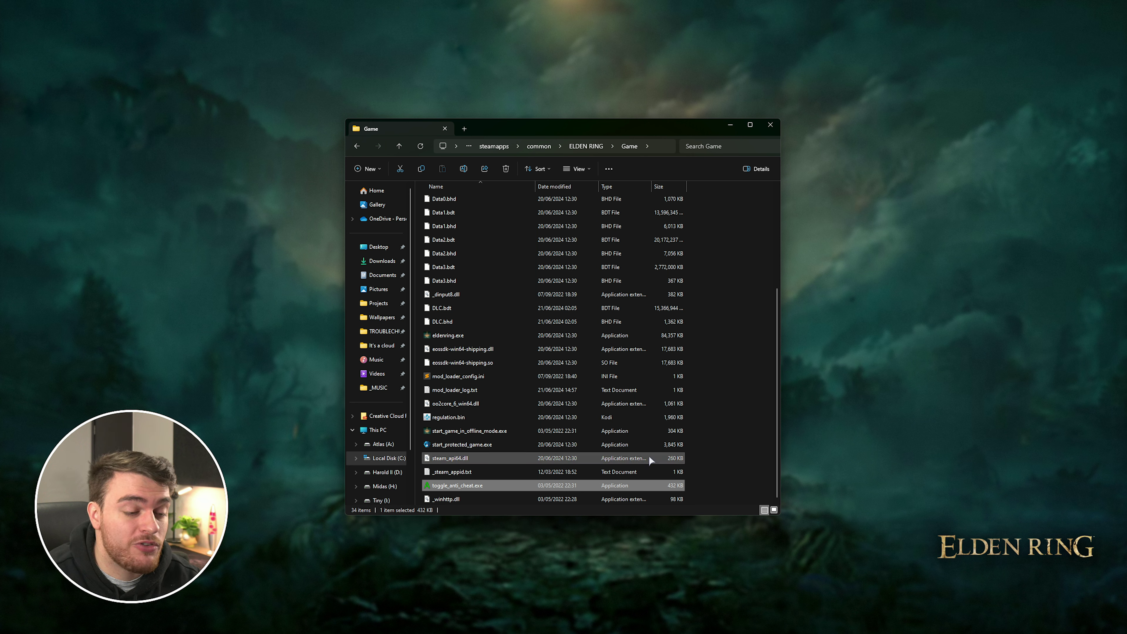
{"action": "left_click", "coordinate": [572, 433]}
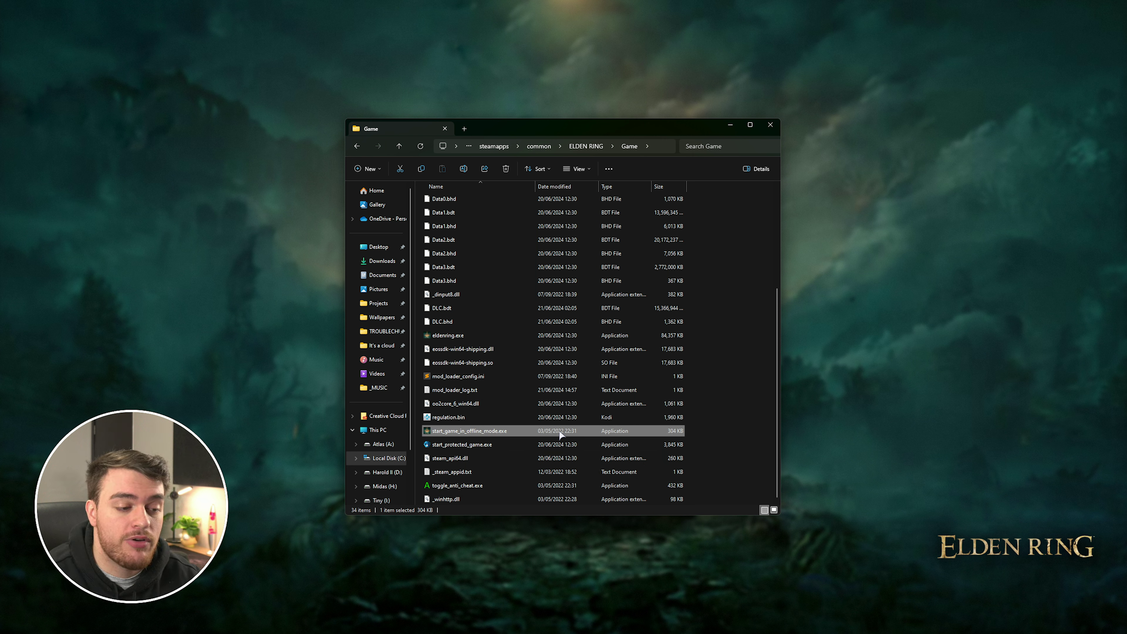
Send start_game_in_offline_mode.exe to Desktop as a shortcut and arrange the window beside it.
{"action": "right_click", "coordinate": [496, 432]}
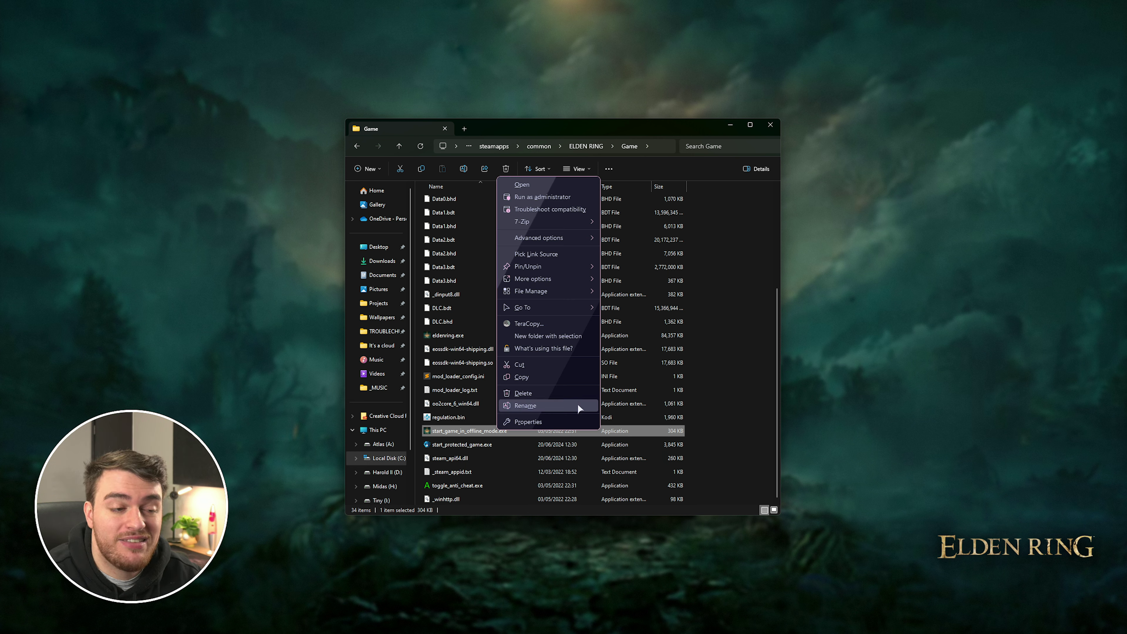
{"action": "mouse_move", "coordinate": [550, 278]}
{"action": "mouse_move", "coordinate": [665, 303]}
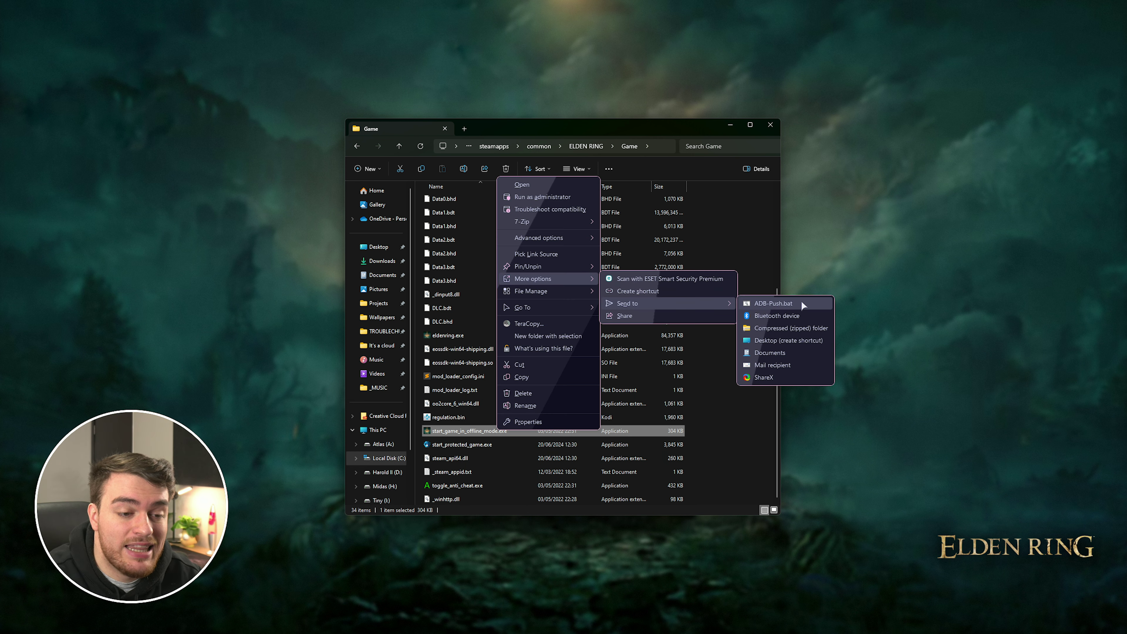
{"action": "left_click", "coordinate": [795, 340]}
{"action": "left_click_drag", "start_coordinate": [711, 119], "coordinate": [711, 132]}
{"action": "left_click_drag", "start_coordinate": [557, 136], "coordinate": [741, 132]}
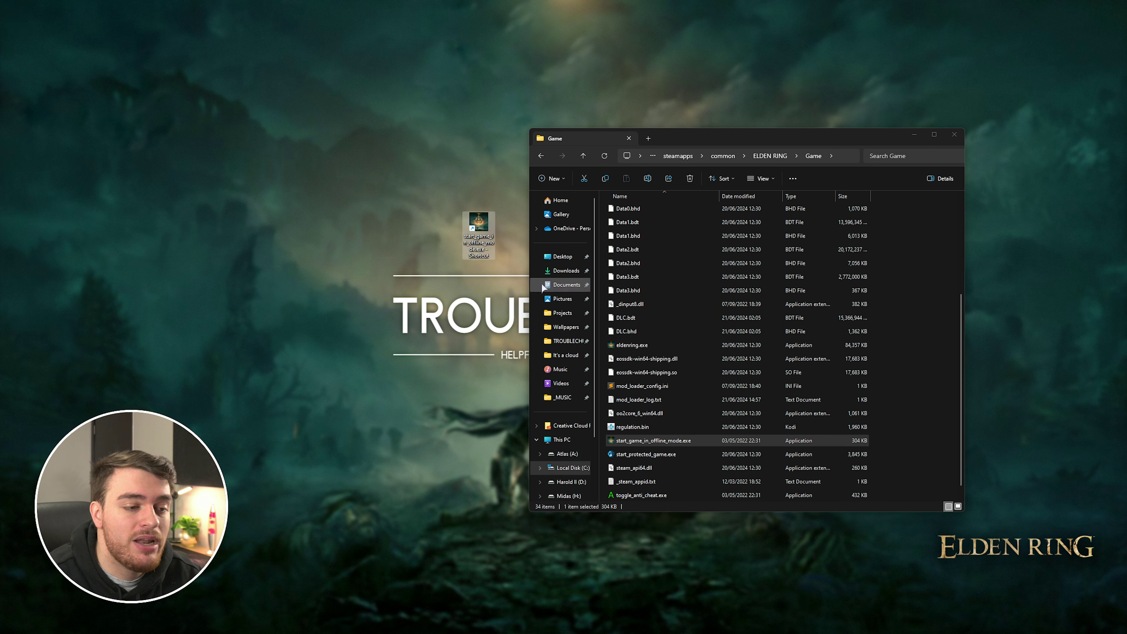